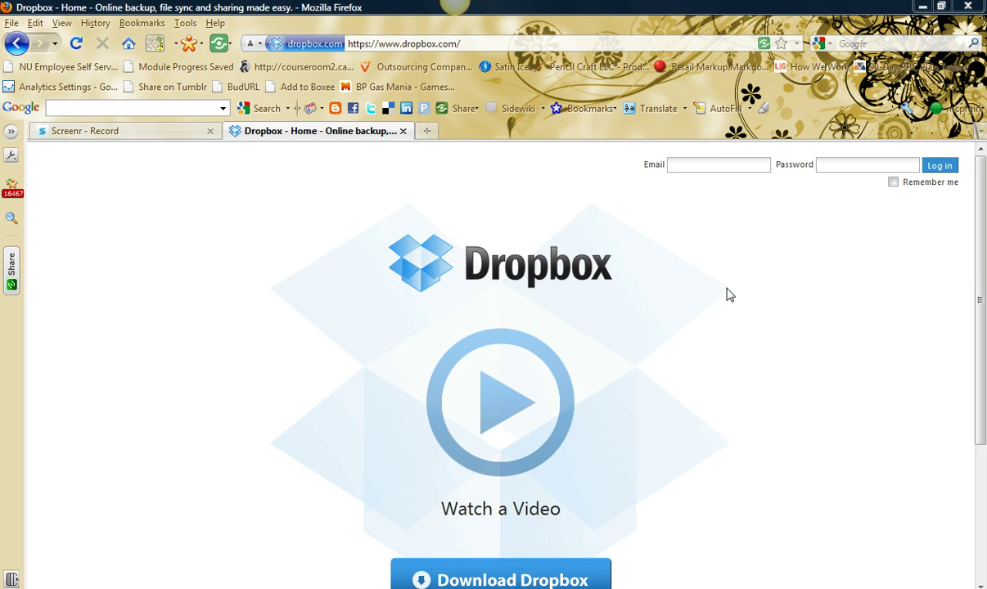
- Sign in to Dropbox with the saved account e-mail address and the account password
click(713, 170)
text(m)
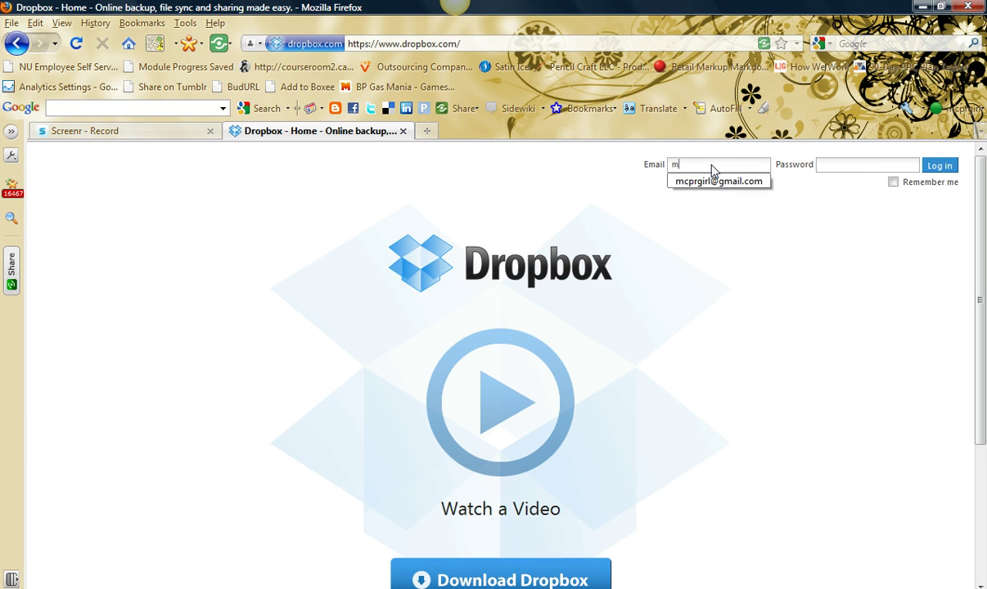
key(Down)
key(Return)
key(Tab)
text(p*****)
key(Return)
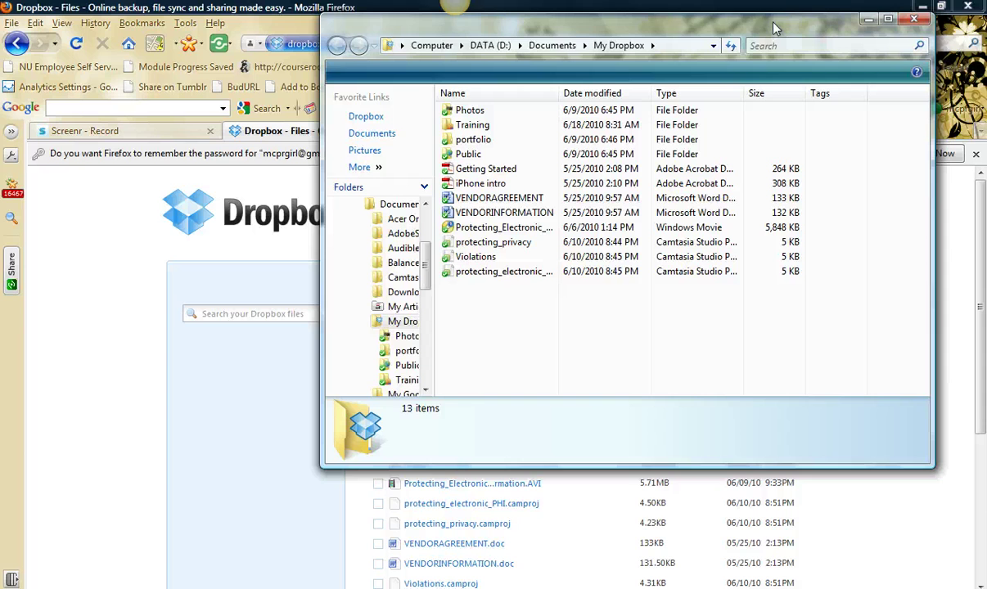
drag(774, 35, 775, 85)
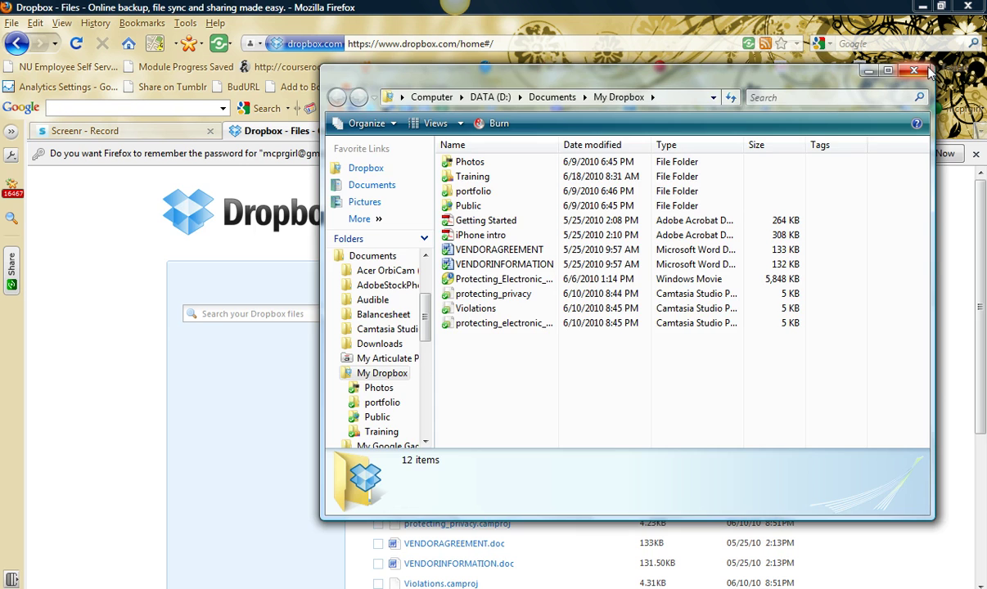
click(870, 70)
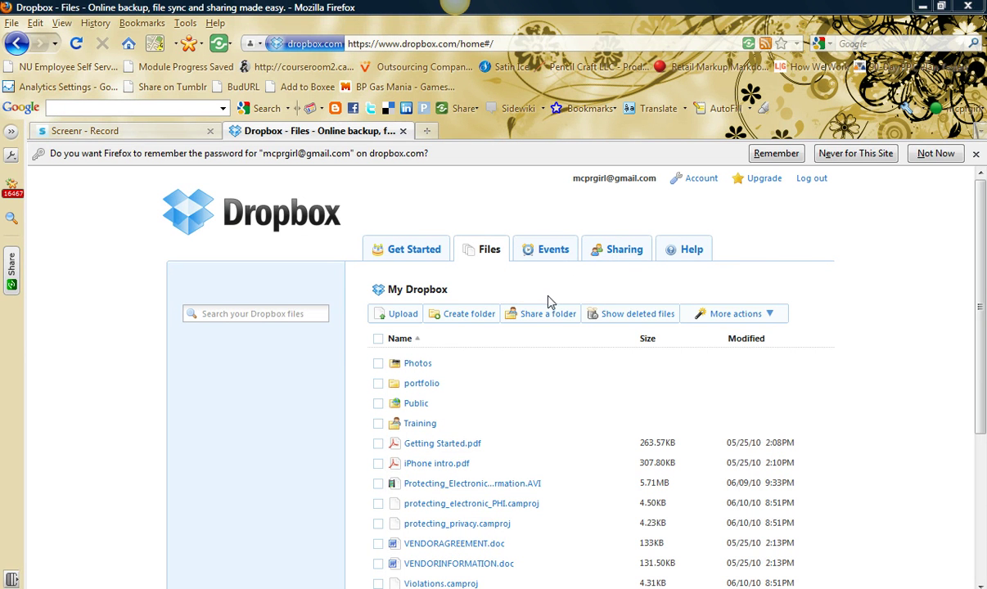
- Create a new folder named Training, which Dropbox saves as 'Training (1)'
click(468, 315)
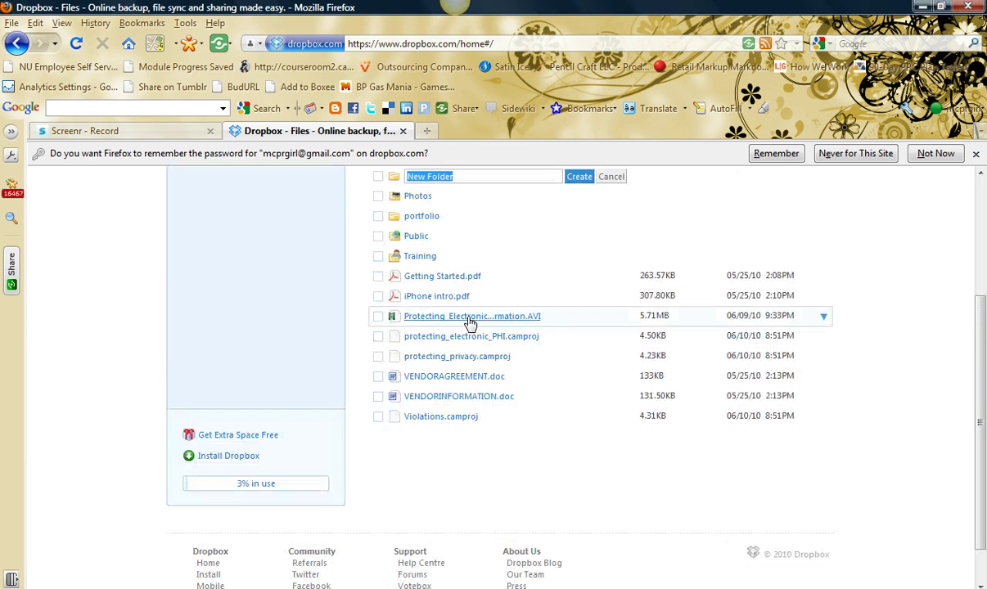
text(Train)
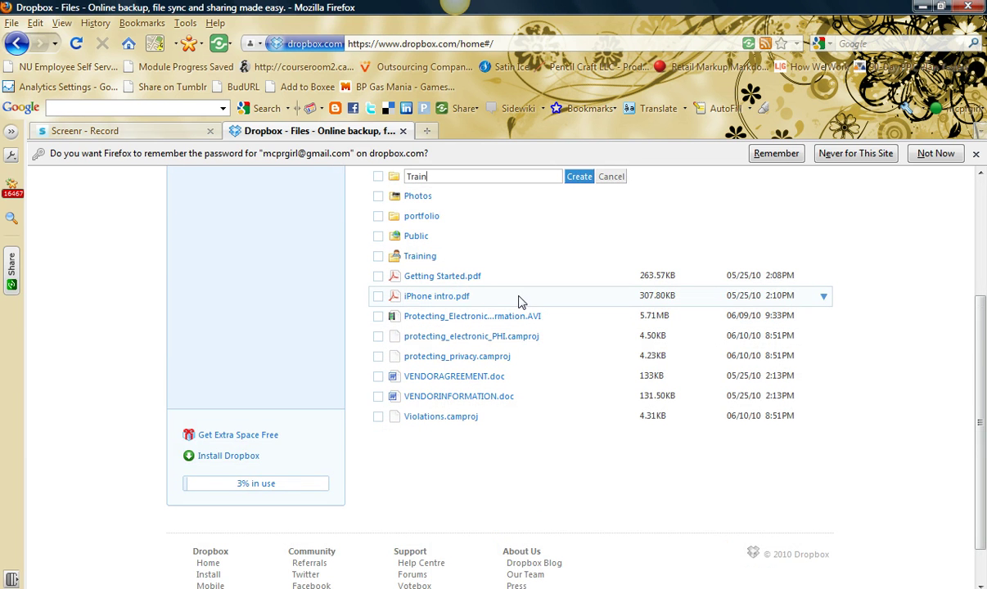
text(ing)
click(578, 177)
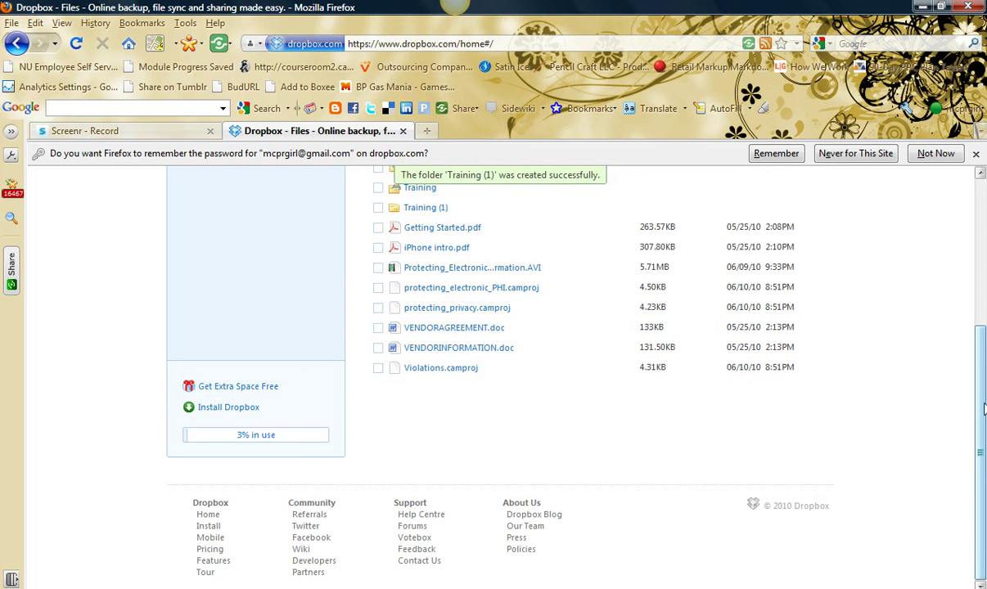
- Move Protecting_Electronic_Health_Information.AVI into the Training (1) folder
scroll(985, 409, up, 3)
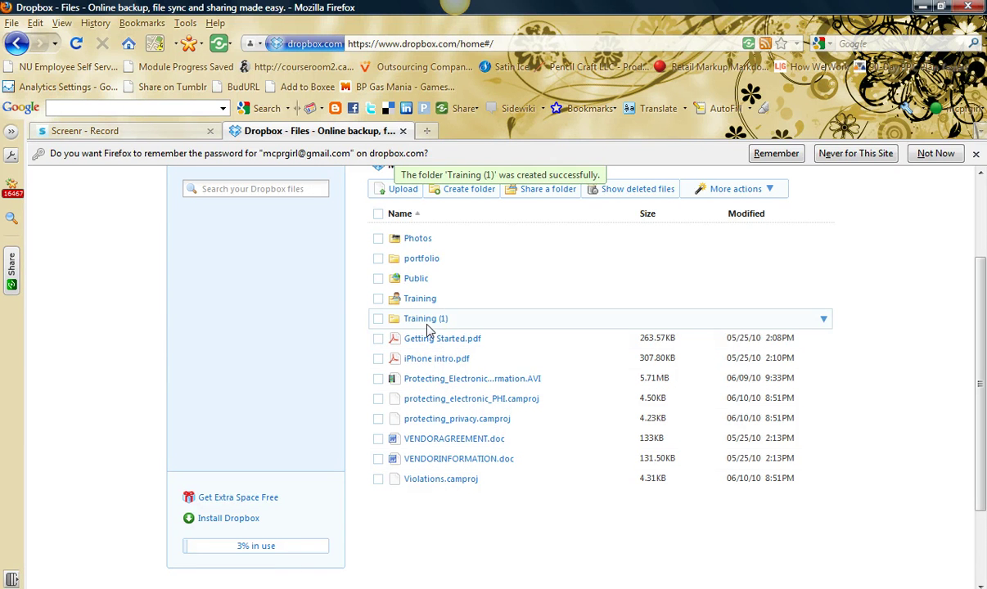
drag(423, 389, 417, 321)
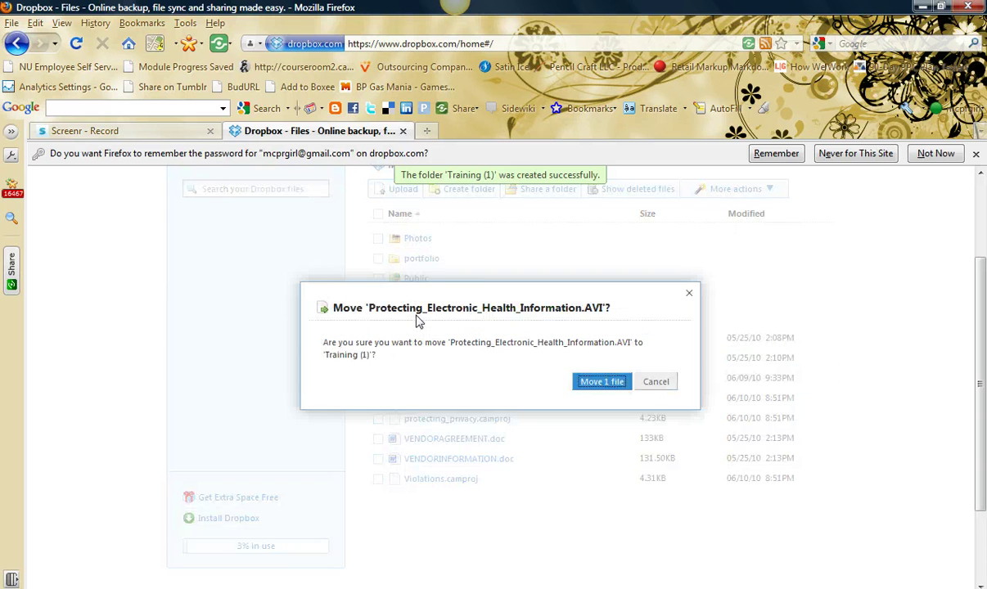
click(602, 381)
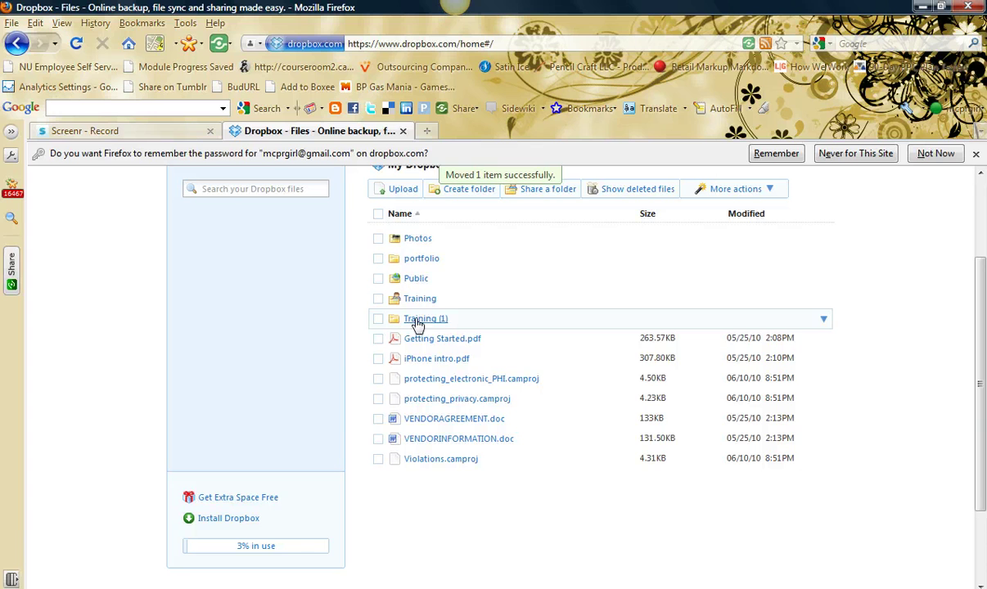
- Set up a new shared folder named Videos and continue to inviting collaborators
click(567, 196)
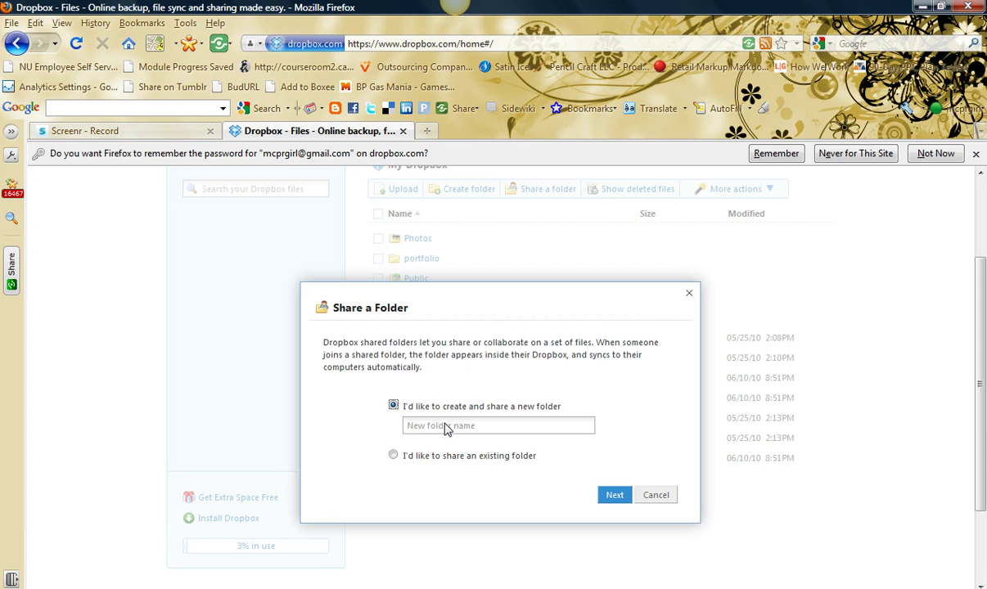
click(447, 427)
text(Videos)
click(612, 496)
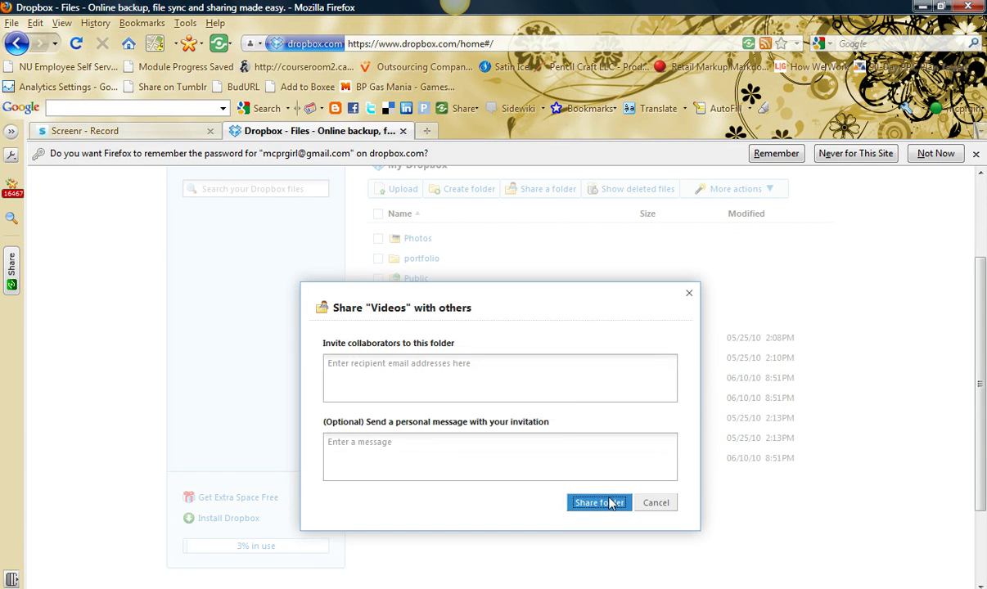
- Invite the contact's second e-mail address to Videos with the message 'Check out my training videos'
click(550, 391)
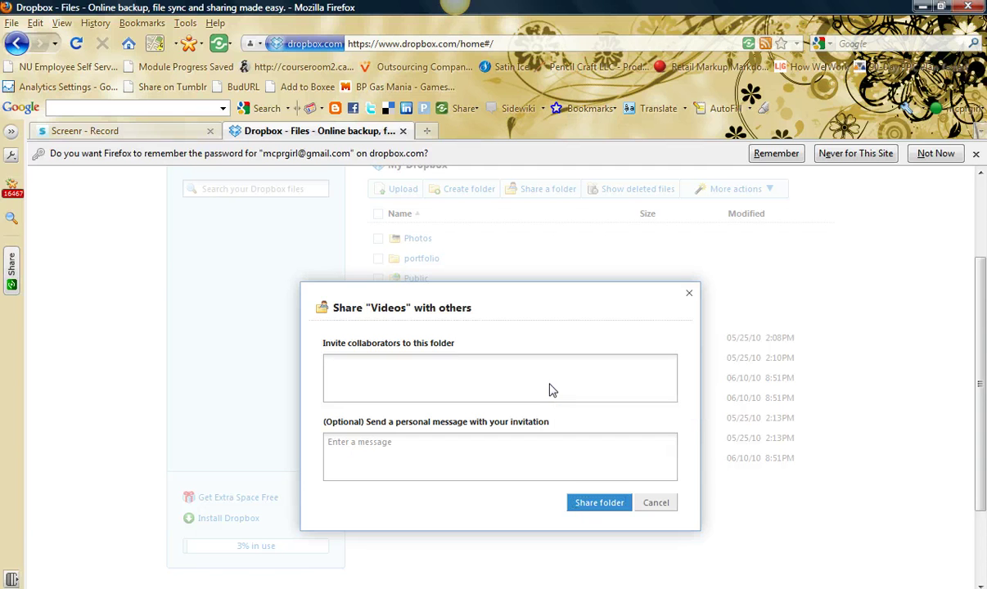
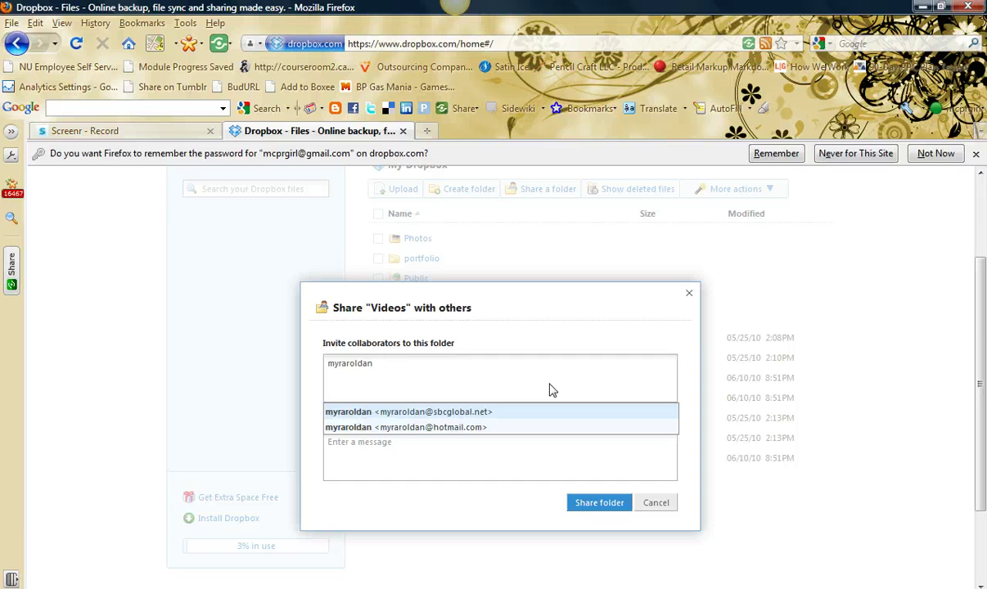
key(Down)
key(Return)
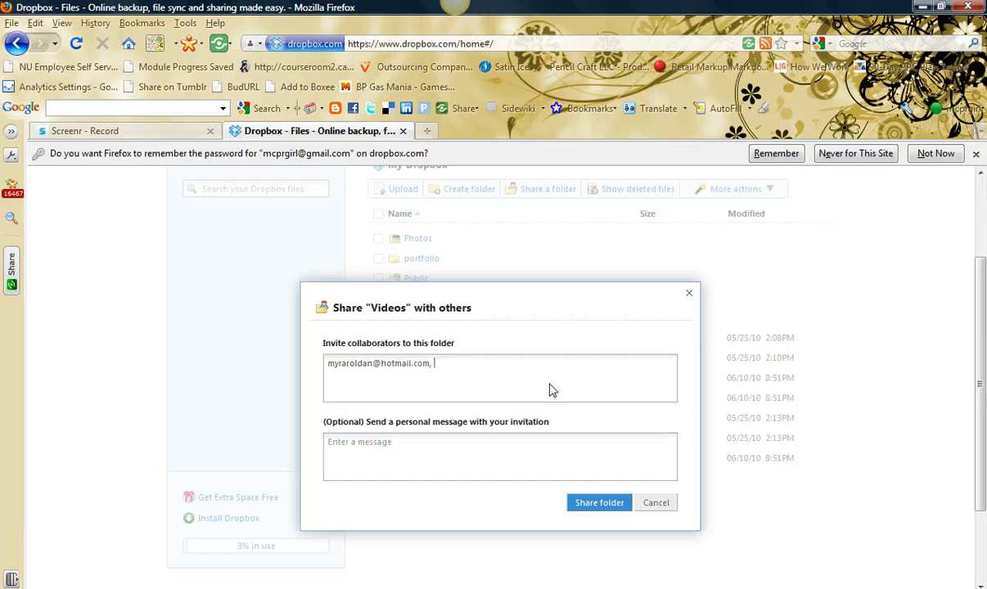
key(Tab)
text(Check out my training v)
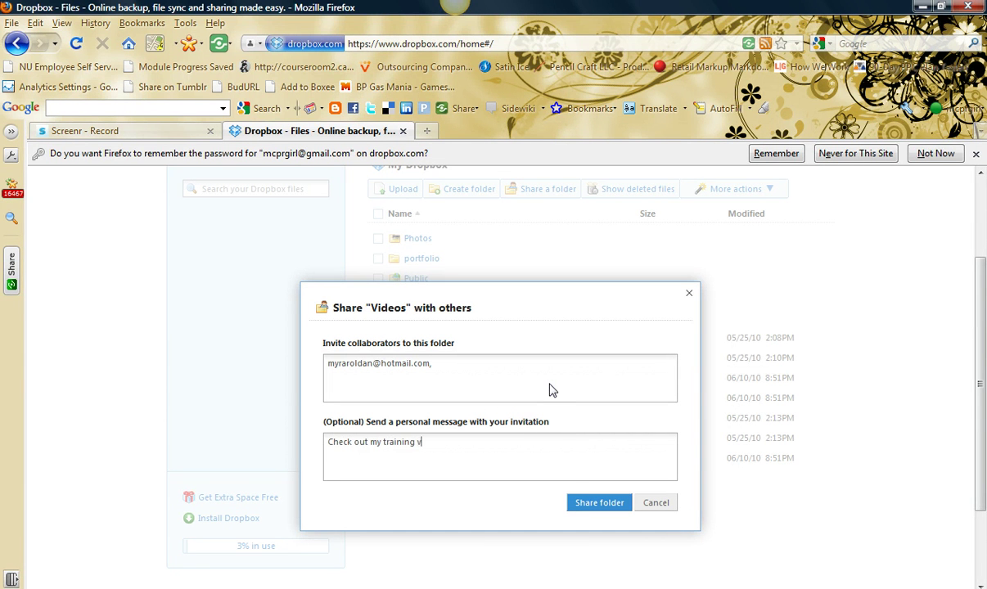
text(ideos)
click(581, 503)
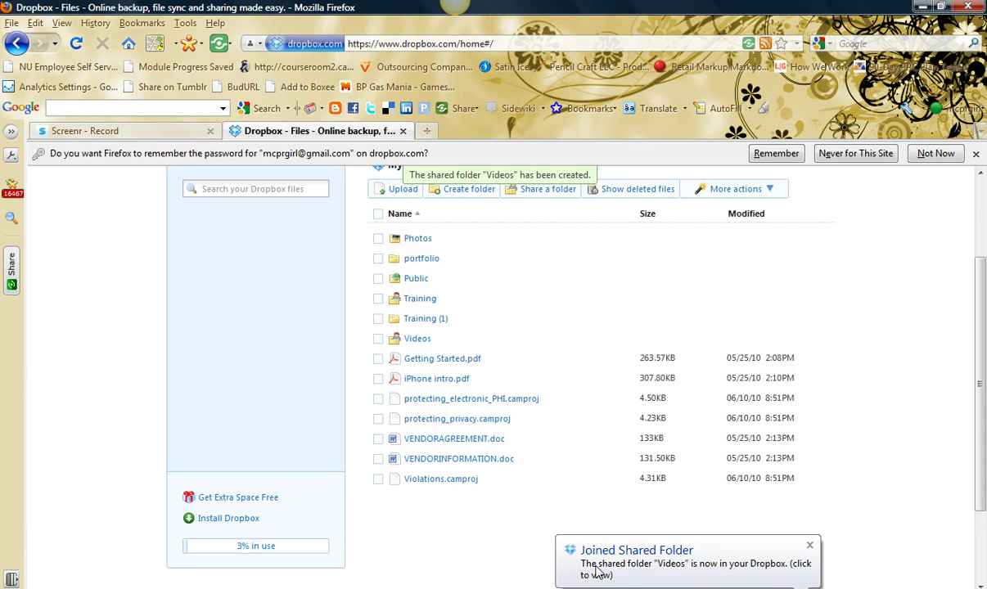
- Dismiss the Joined Shared Folder notice and move VENDORINFORMATION.doc into the Videos folder
click(809, 547)
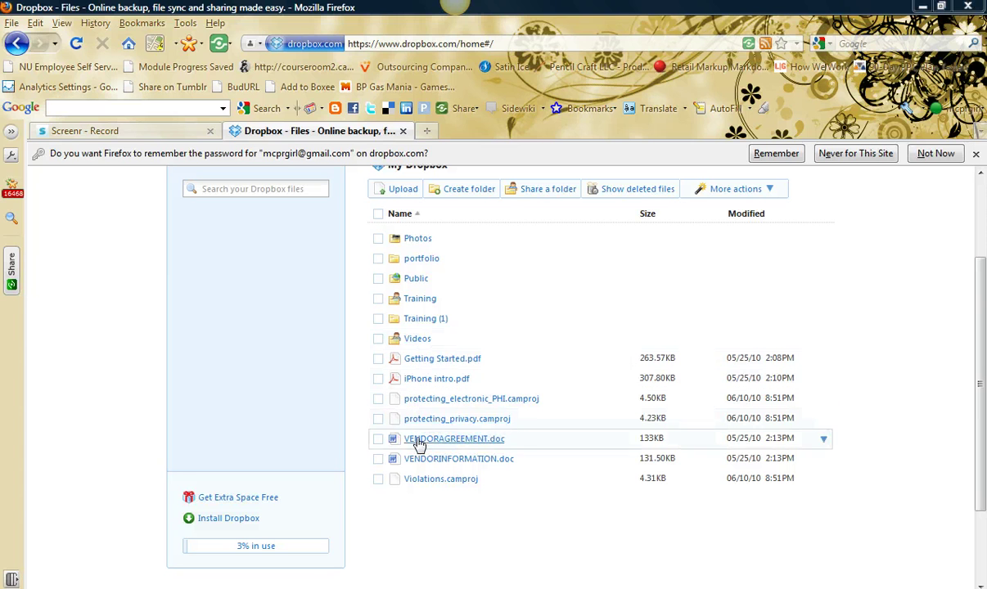
drag(418, 465, 421, 338)
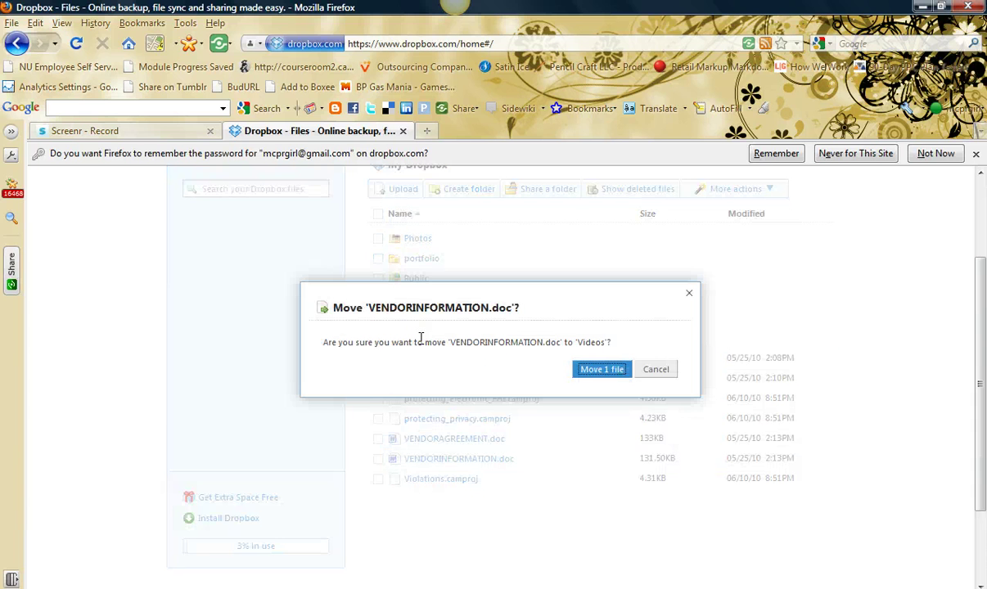
click(606, 371)
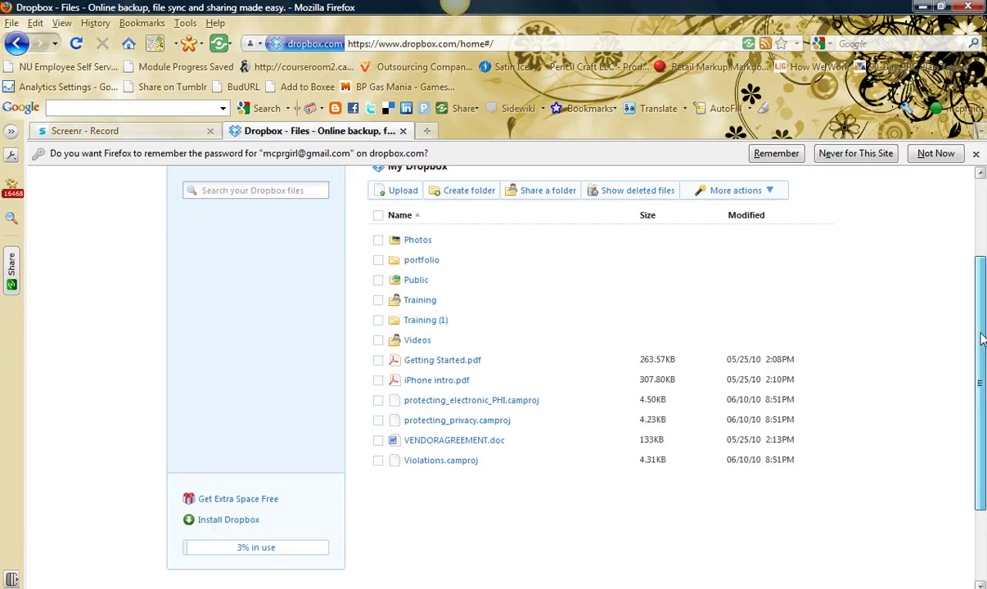
drag(980, 340, 984, 232)
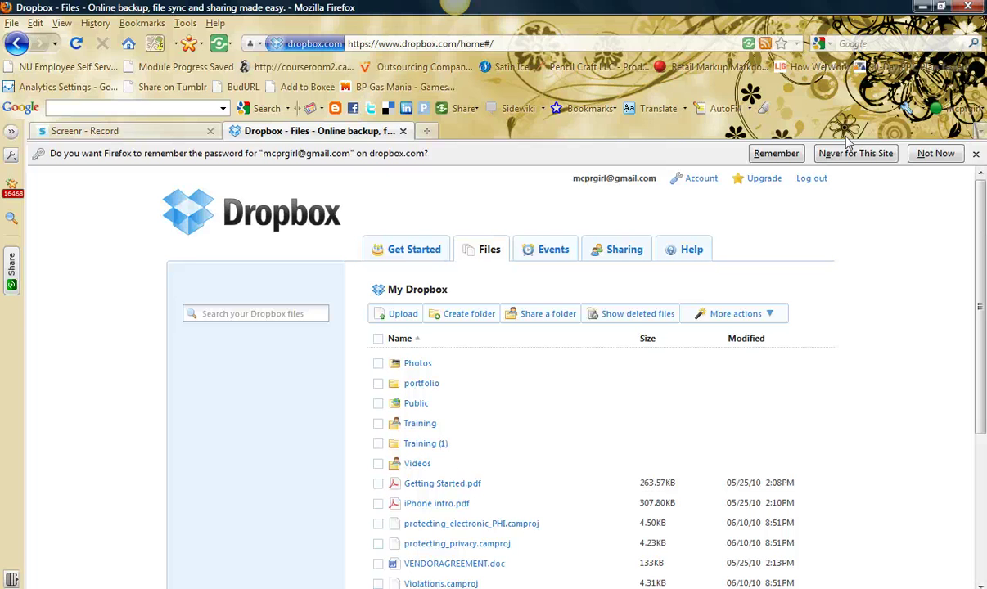
- Show the Get Started checklist with all six steps complete and 250MB earned
click(397, 255)
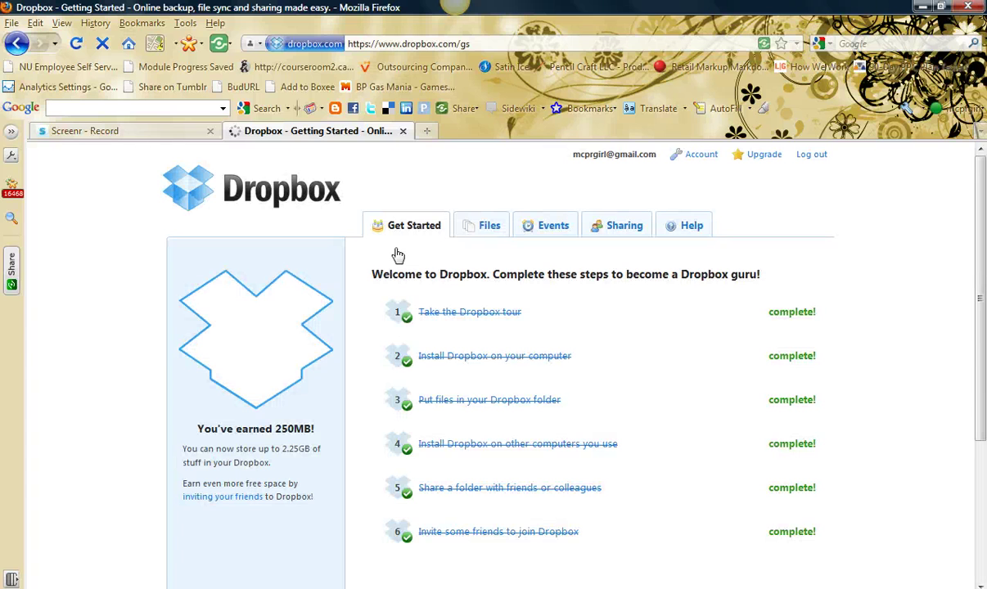